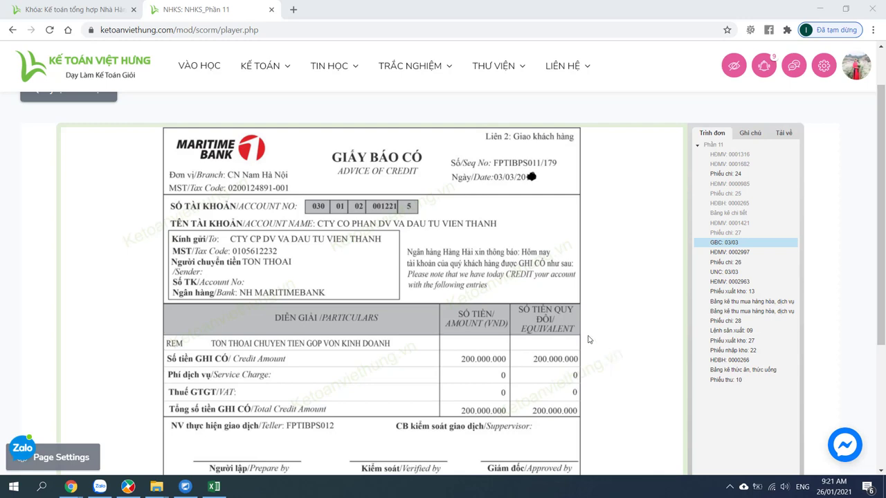
Switch to the Excel workbook and enter "Góp vốn bao nhiêu phản ánh vào TK 411" in B1, beside the TH1 label
key(alt+Tab)
click(67, 161)
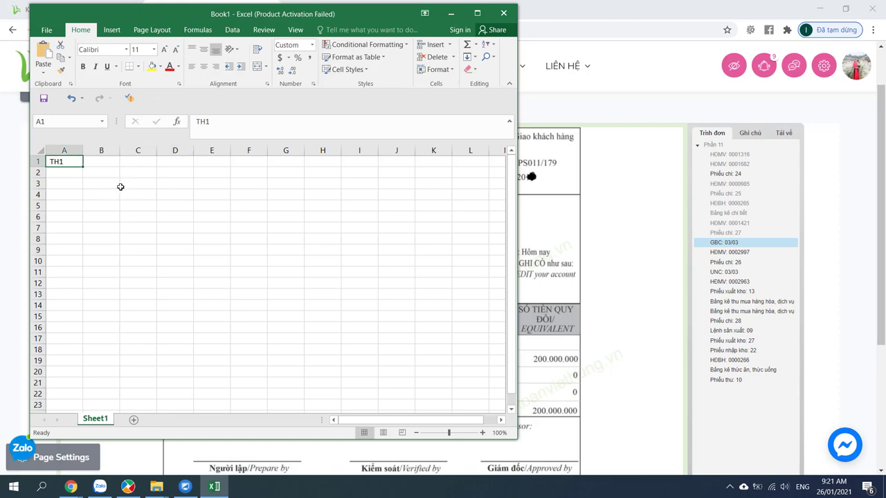
click(111, 162)
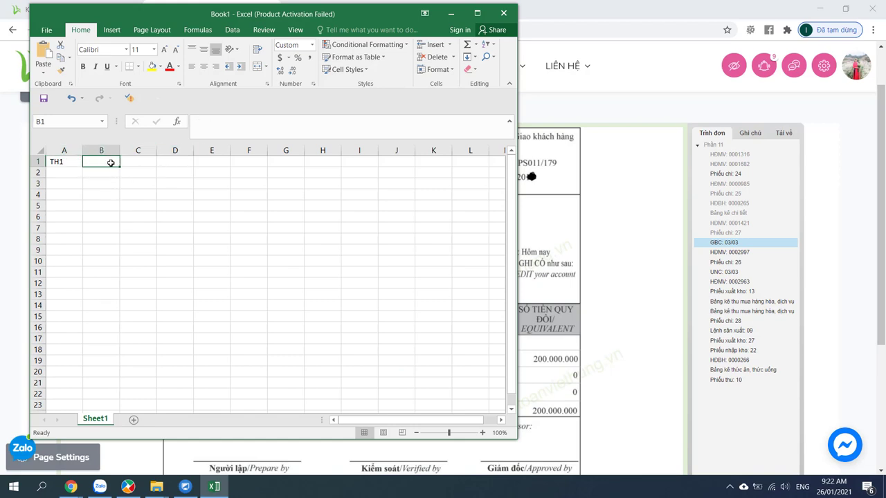
text(Góp vốn bao nhiêu op)
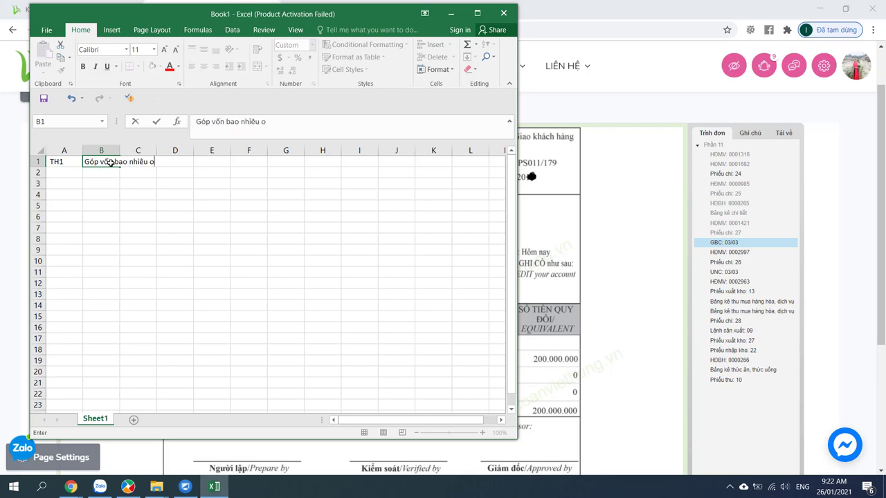
key(BackSpace)
text(phầnn ánh vào TK 411)
key(Return)
Enter the example note "Ví vốn cty = 2 tỷ, đã góp dc 1,5 tỷ, số còn phải góp 500tr" in B2
text(Vi)
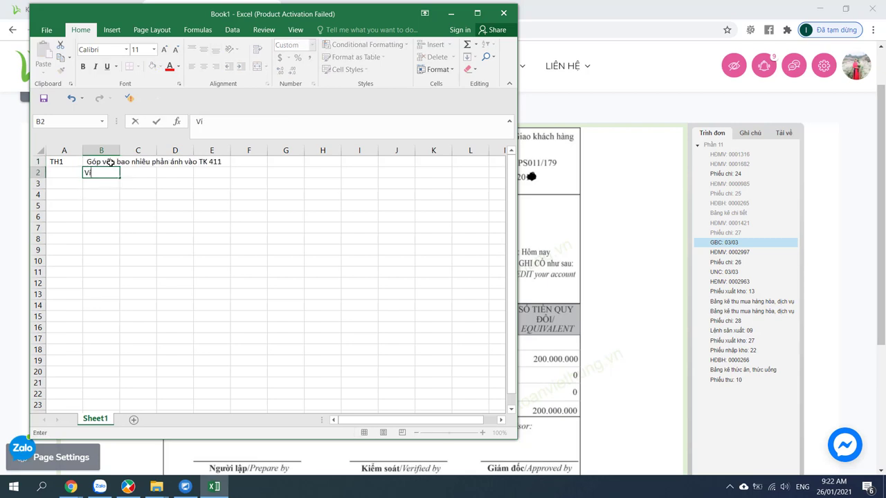
text( vốn cty = 2 tỷ, đ)
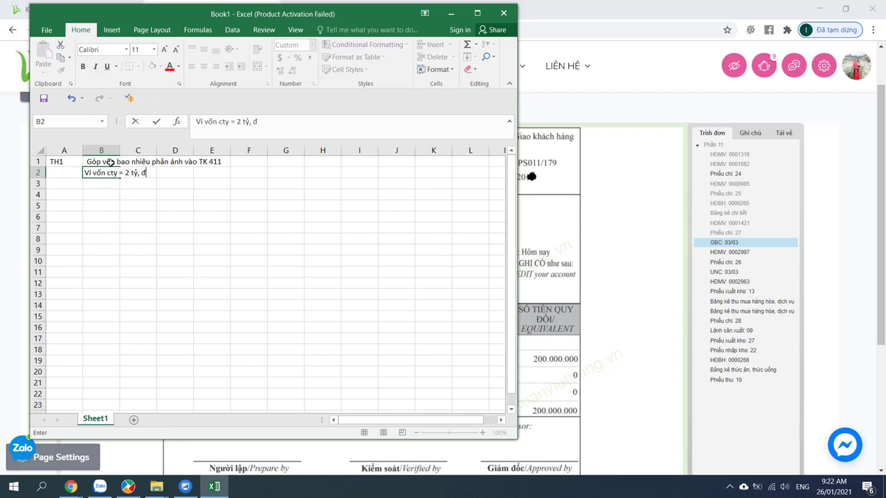
text(ã gops dc 1,5 tỷ, so)
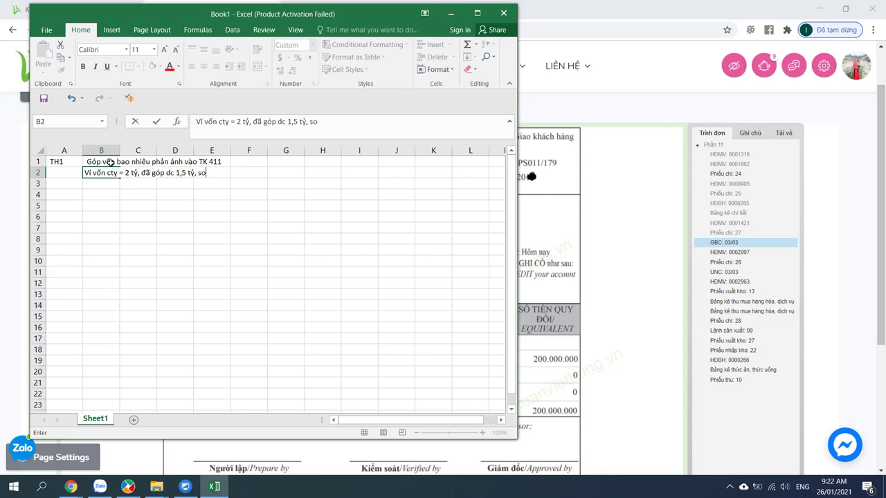
text( con phai góp 500tr)
key(Return)
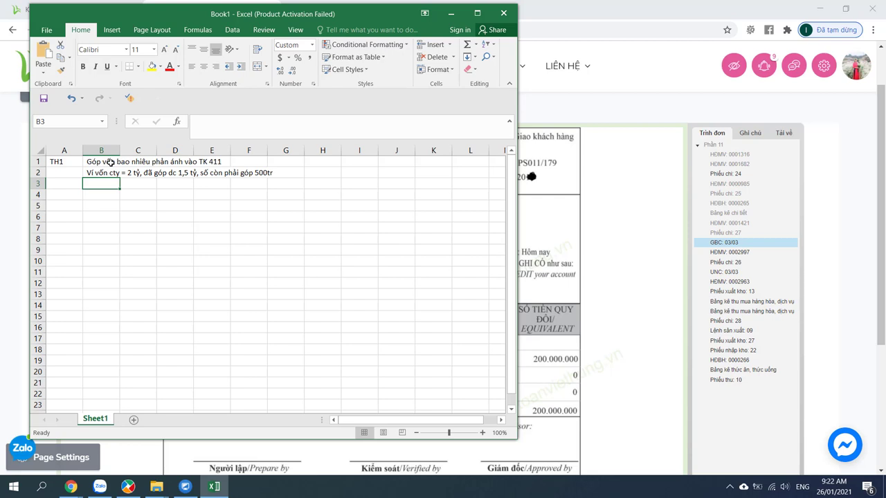
Record the entry "Nợ TK 111 or 112" in B3 and "Có TK 411" in B4, with 1,500,000,000 for each in column D
text(Nợ)
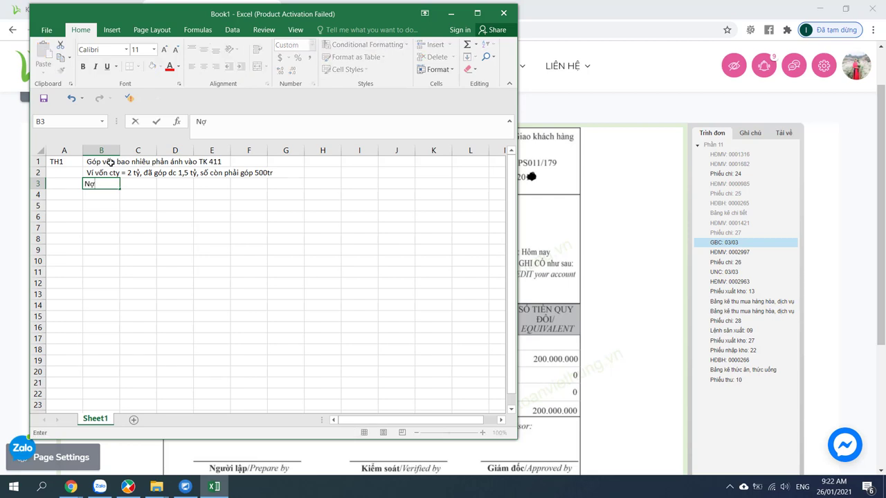
text( TK 111 or 112)
key(Return)
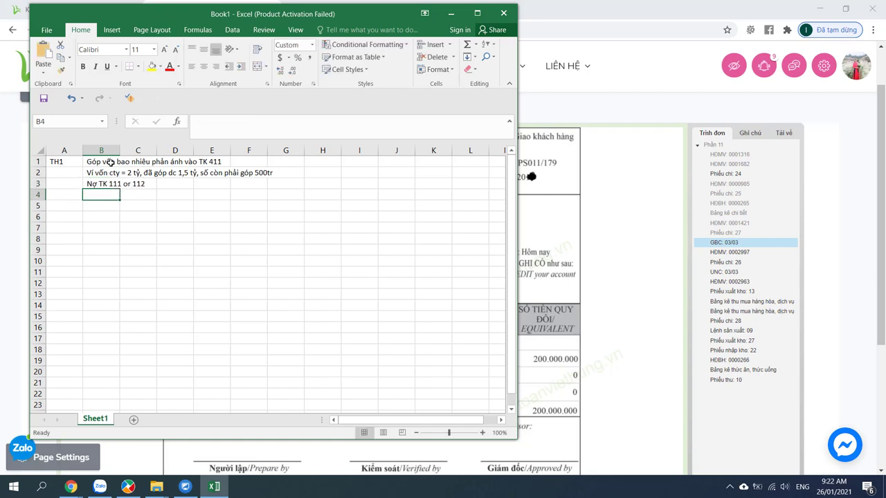
text(Có TK 411)
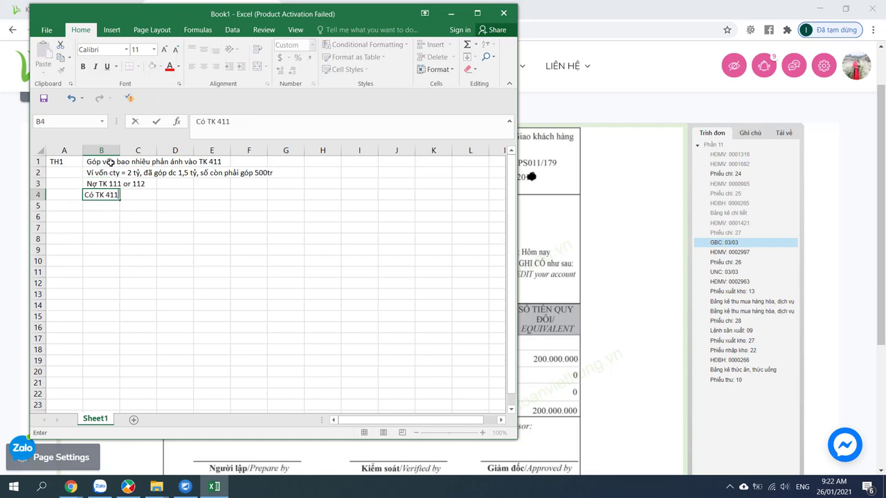
key(Tab)
key(Tab)
text(15000)
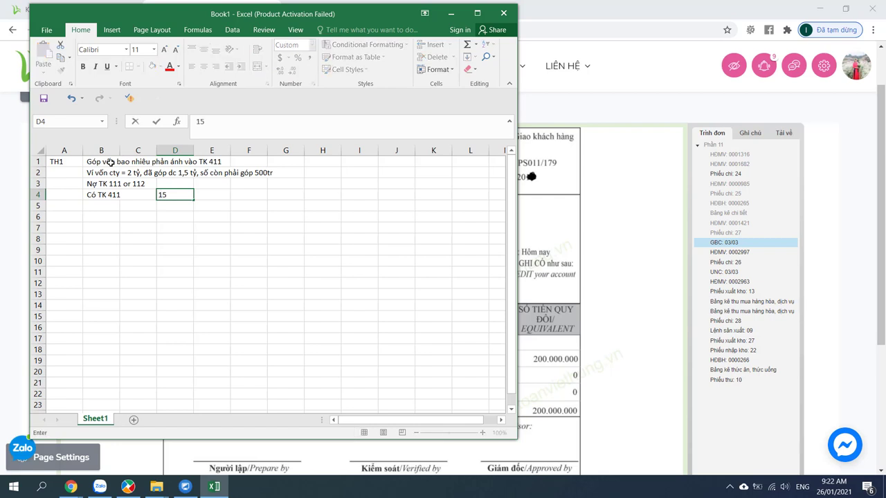
text(000000,000)
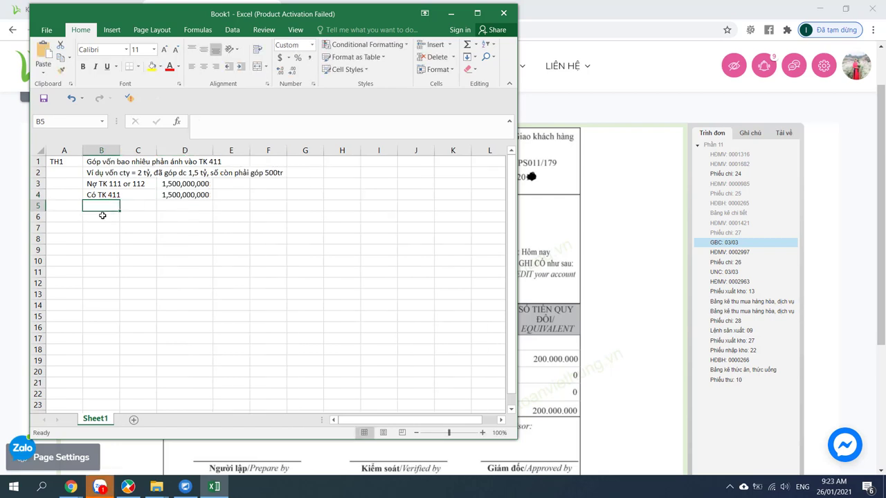
Copy the debit and credit account labels from B3:B4 to B6:B7
click(101, 216)
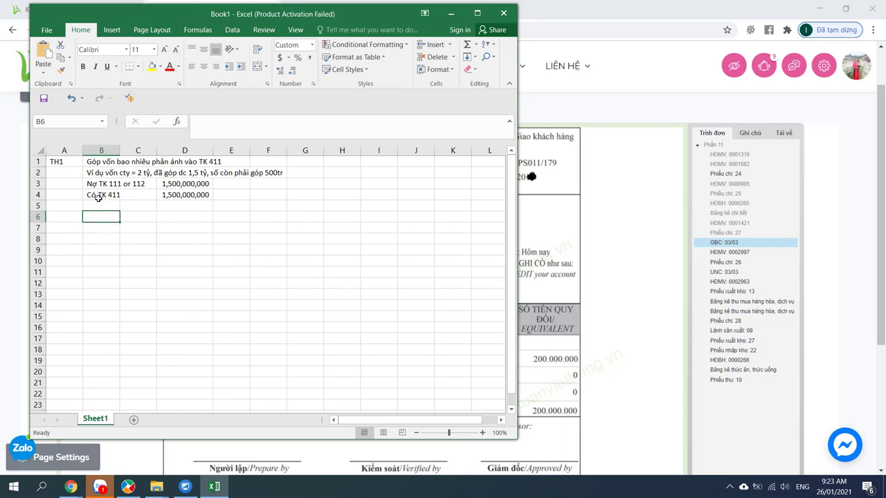
drag(97, 183, 97, 195)
key(ctrl+c)
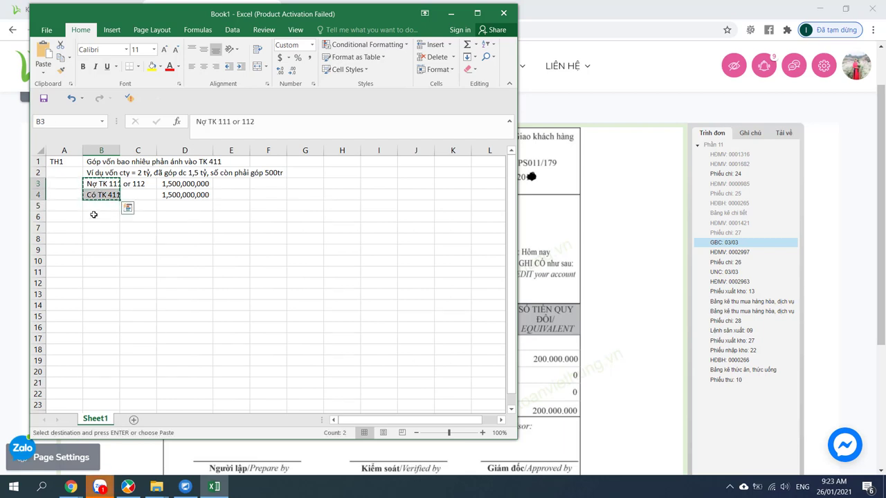
click(97, 215)
key(ctrl+v)
Enter 500,000,000 in D6 and D7 as the debit and credit amounts of the second TH1 entry
click(181, 217)
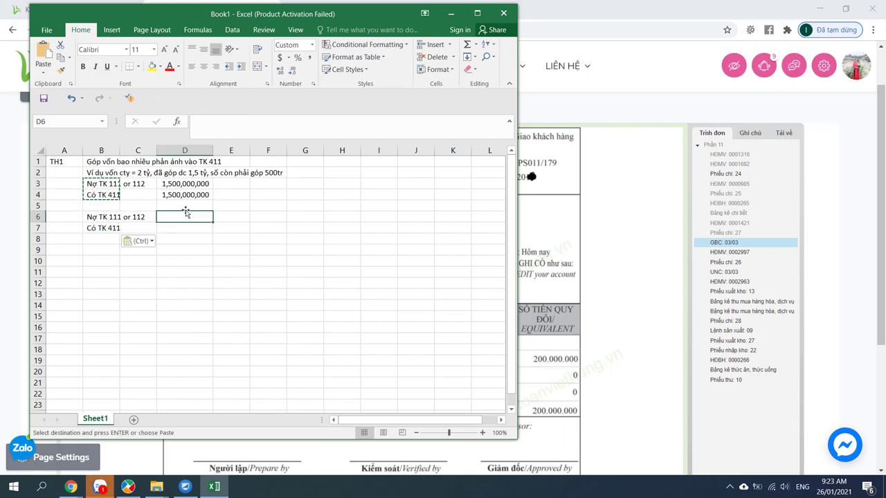
text(5000)
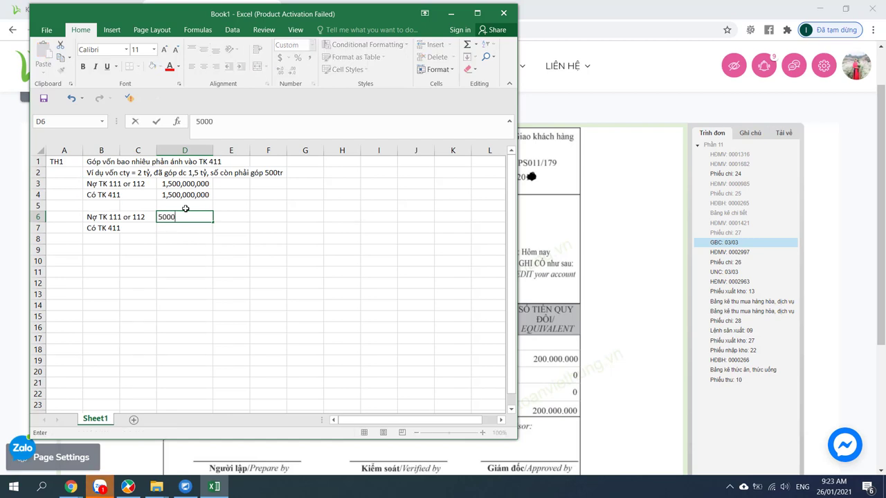
text(00000)
key(Return)
text(50000000)
click(186, 227)
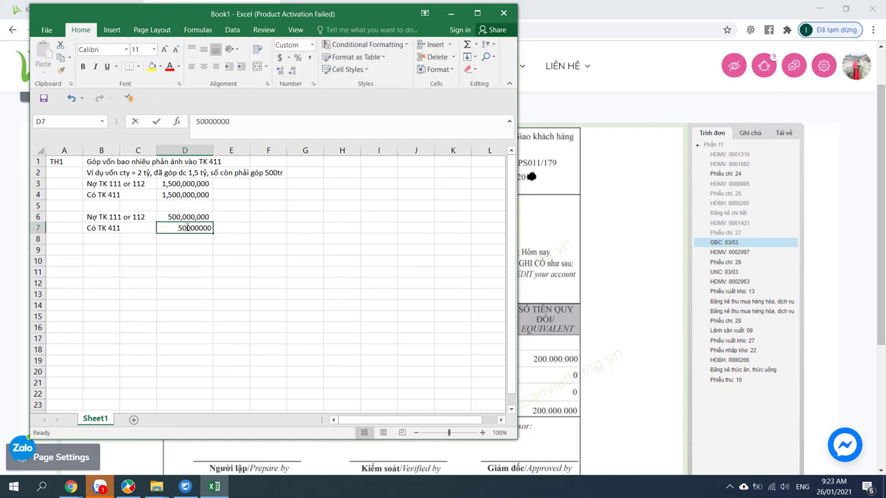
text(0)
key(Return)
click(185, 216)
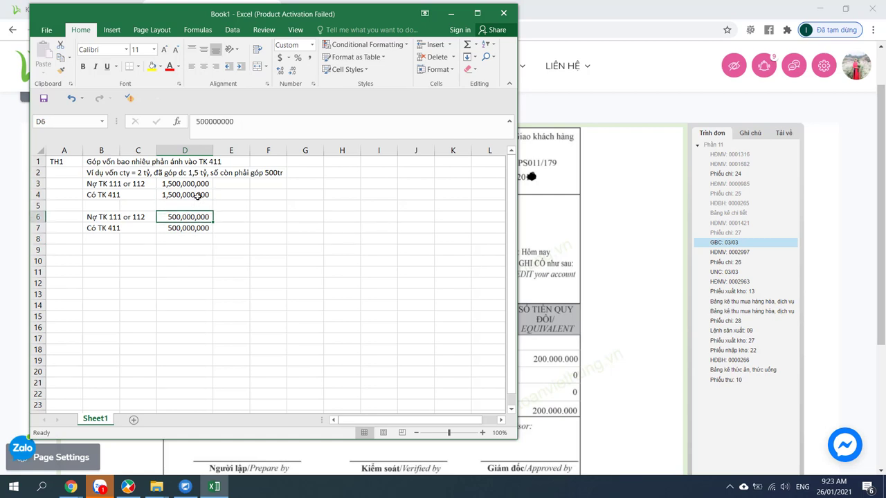
Label A10 as TH2, copy the "Nợ TK 111 or 112" label into B10, and enter 1,500,000,000 in D10
click(66, 261)
text(TH2)
key(Tab)
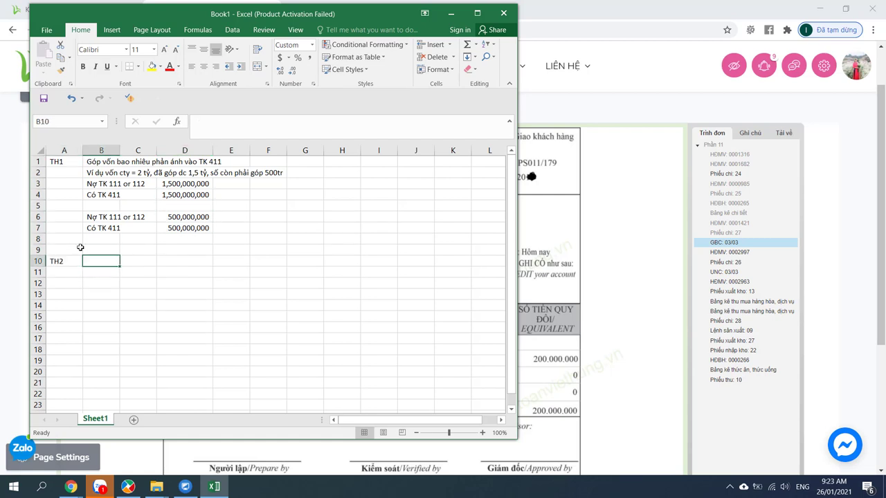
click(96, 183)
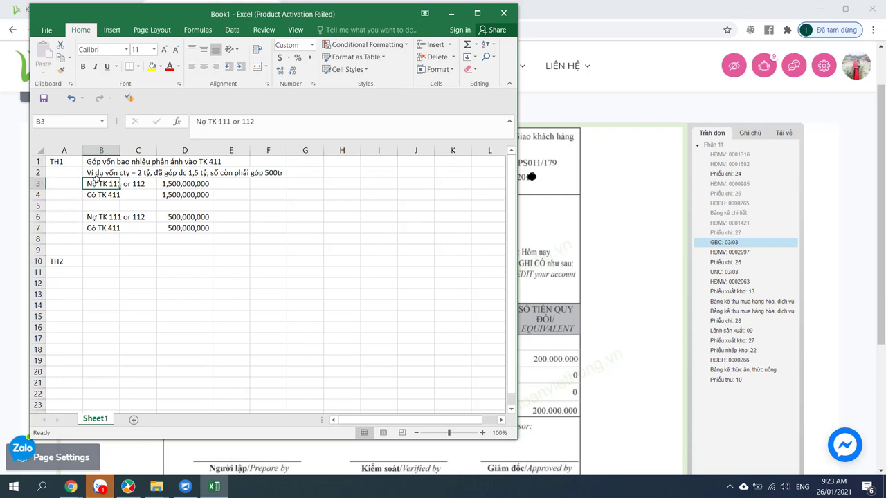
key(ctrl+c)
click(97, 262)
key(ctrl+v)
click(182, 261)
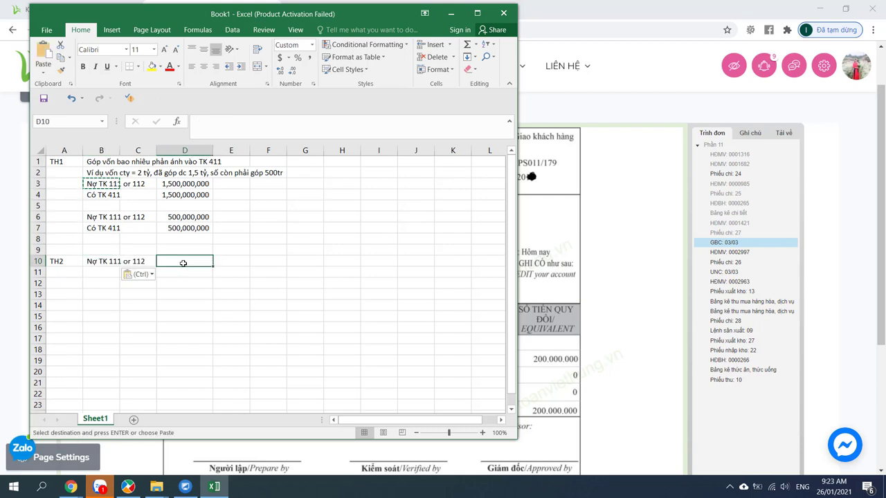
text(1,500,000,000)
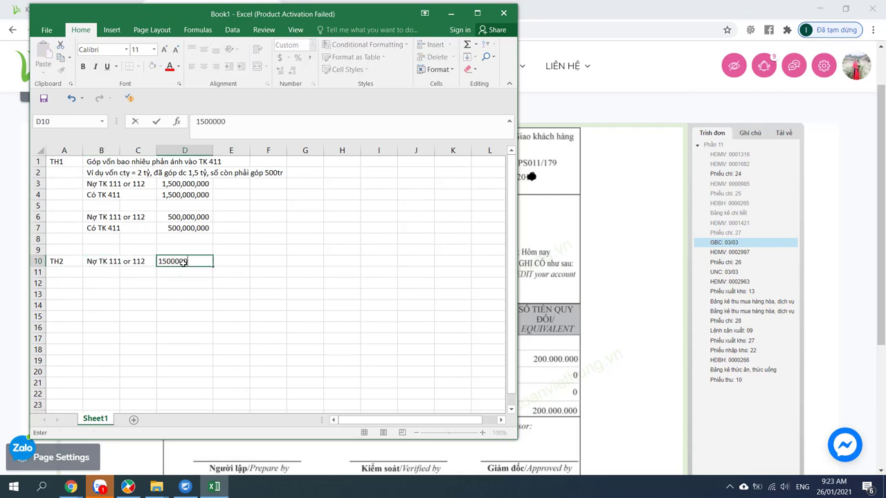
Add the debit line "Nợ TK 1388" in B11 with the amount 500,000,000 in D11
click(97, 273)
text(Nợ)
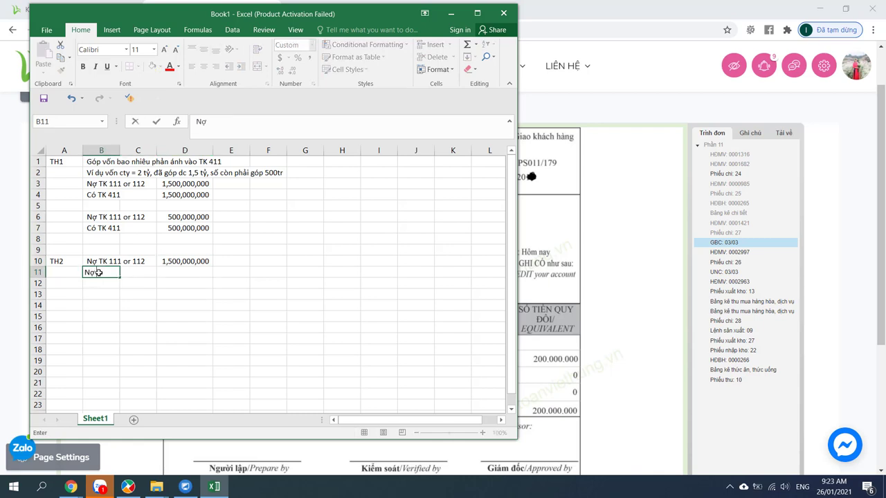
text( TK 1388)
key(Tab)
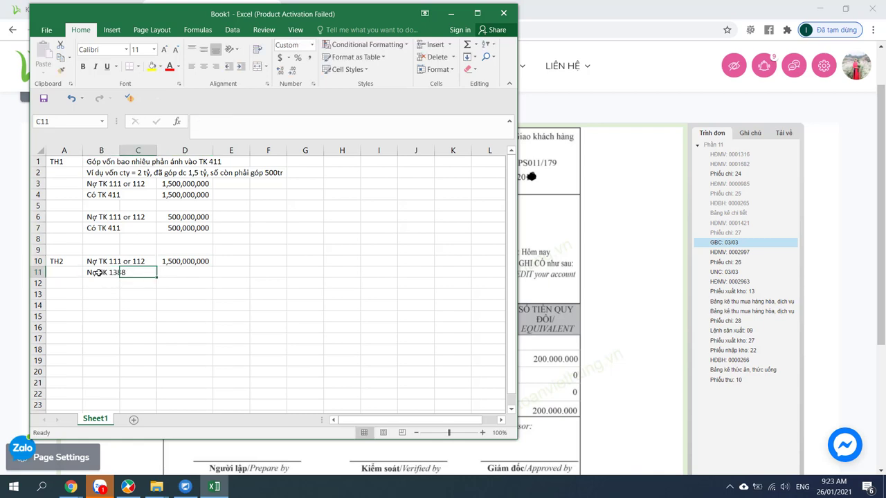
key(Tab)
text(500,000,000)
Add the credit line "Có TK 411" in B12 and total D10:D11 with a SUM formula in D12
click(108, 282)
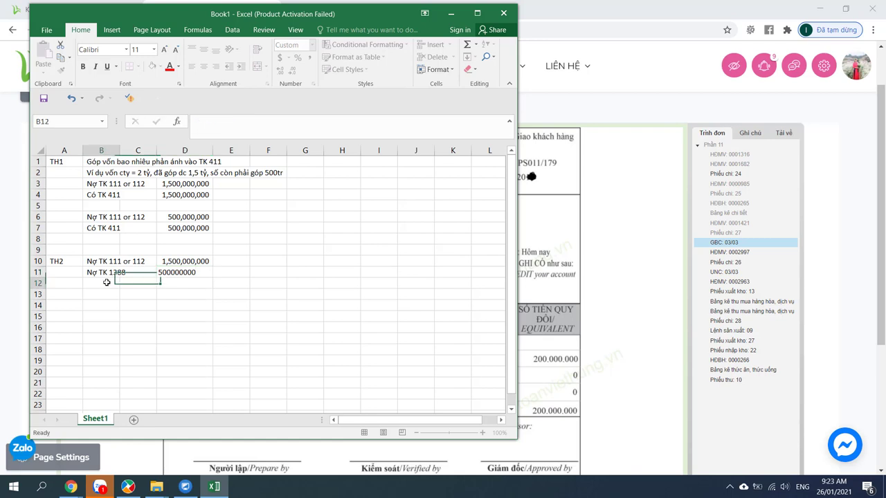
text(Có)
key(Tab)
key(Tab)
key(alt+equal)
key(Return)
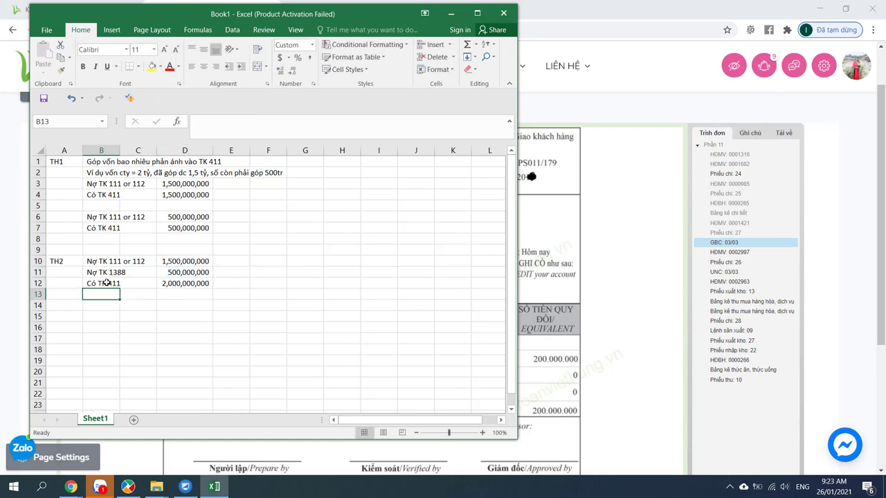
Enter the account labels "Nợ TK 111, 112" in B14 and "CÓ TK 1388" in B15
click(94, 305)
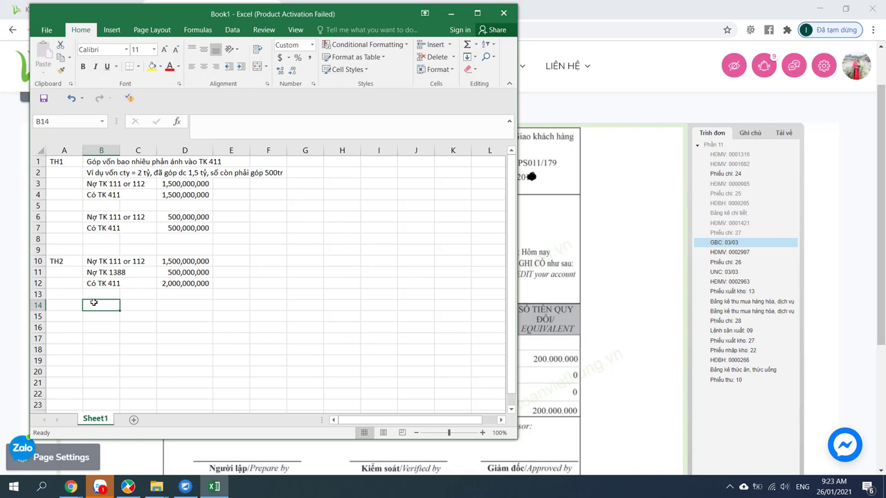
text(Nợ TK)
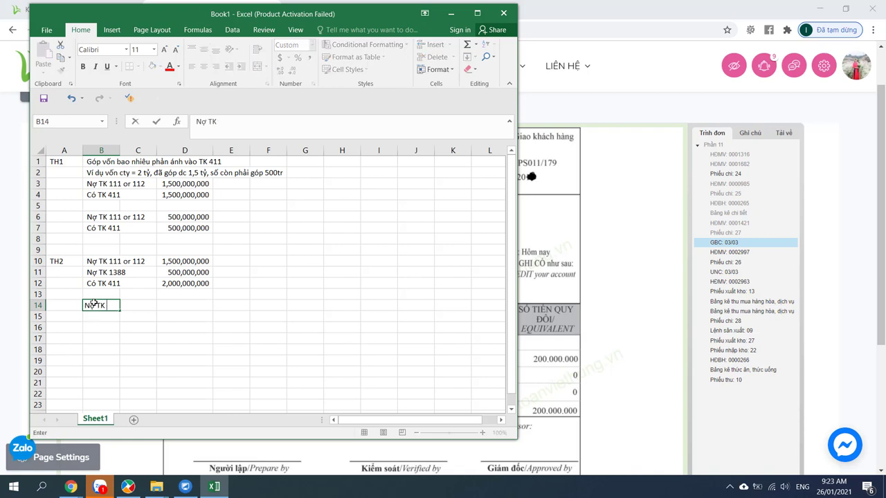
text( 111, 112)
key(Return)
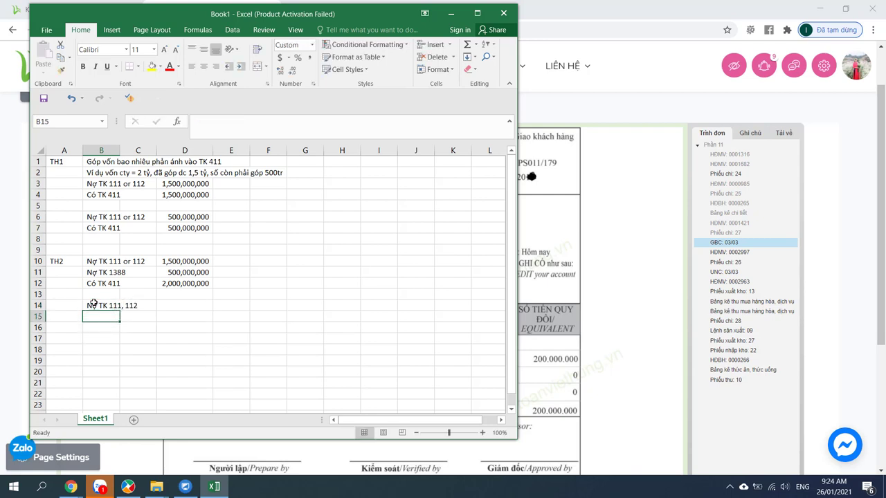
text(CÓ TK 1)
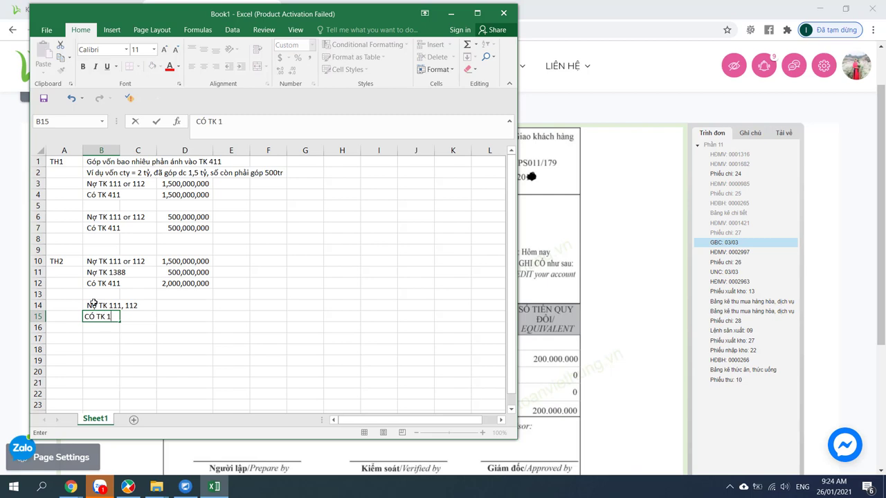
text(388)
Fill the new entry's amounts with references, linking D14 to D11 and D15 to D14
click(182, 305)
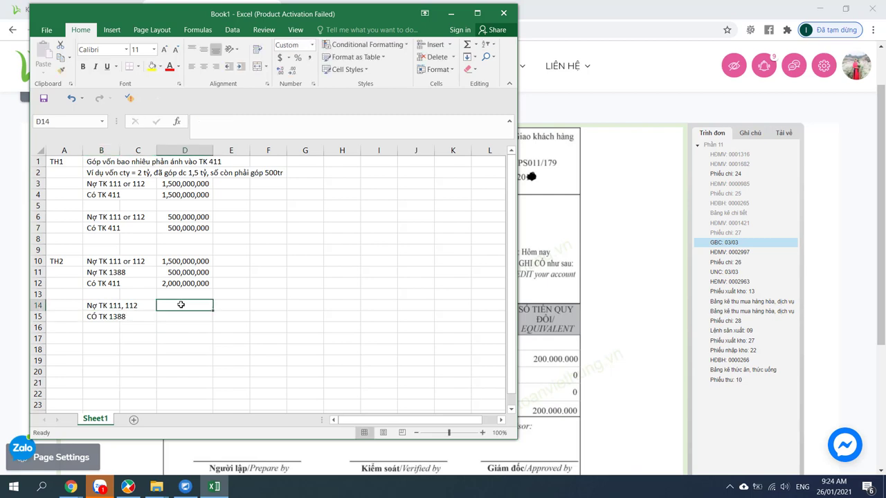
text(=)
click(181, 271)
key(Return)
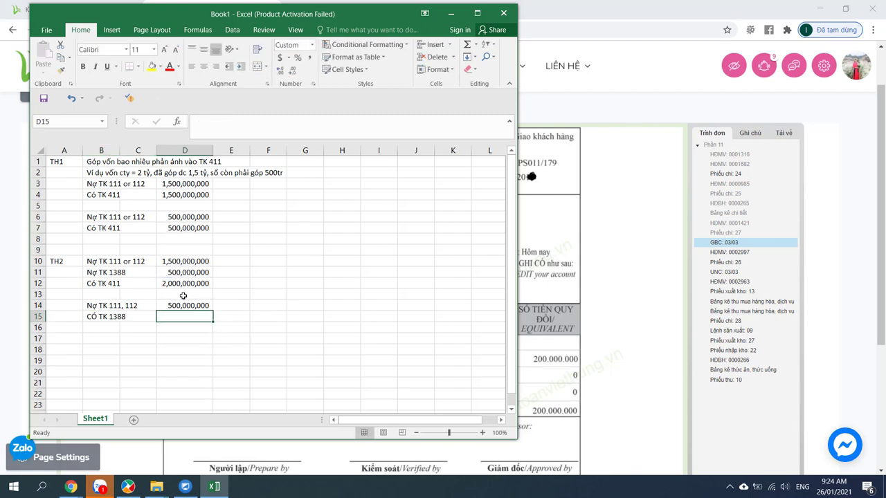
text(=)
click(188, 303)
key(Return)
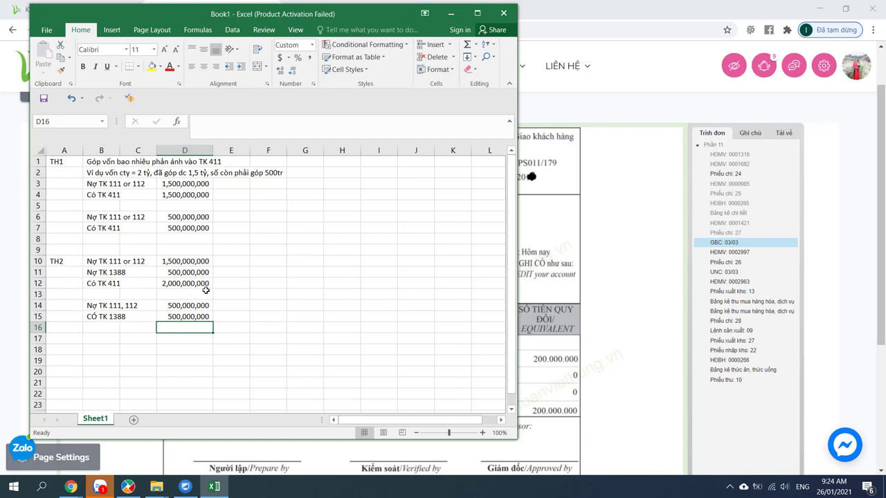
click(104, 263)
click(158, 282)
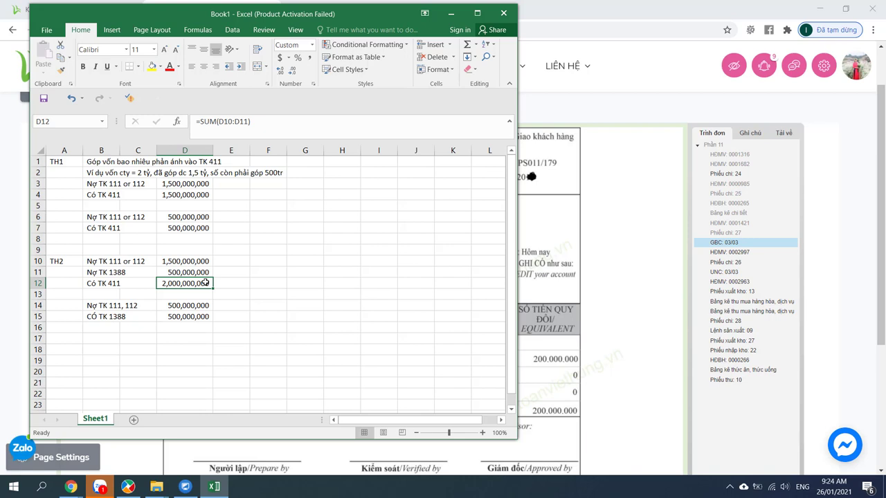
drag(104, 316, 202, 318)
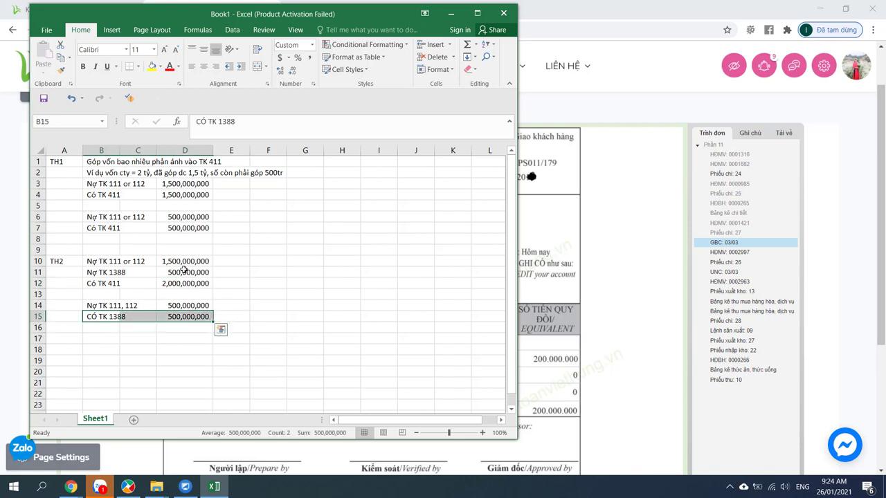
Widen column D slightly to give the journal amounts more room
click(184, 269)
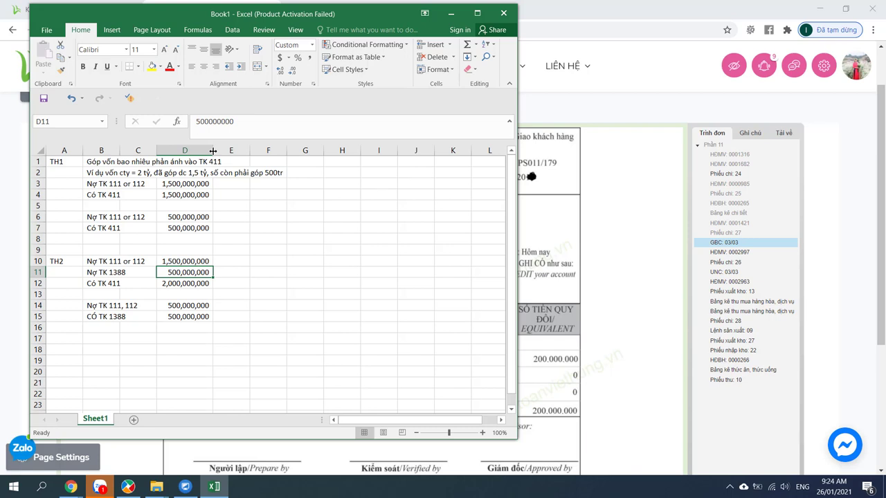
drag(213, 150, 227, 166)
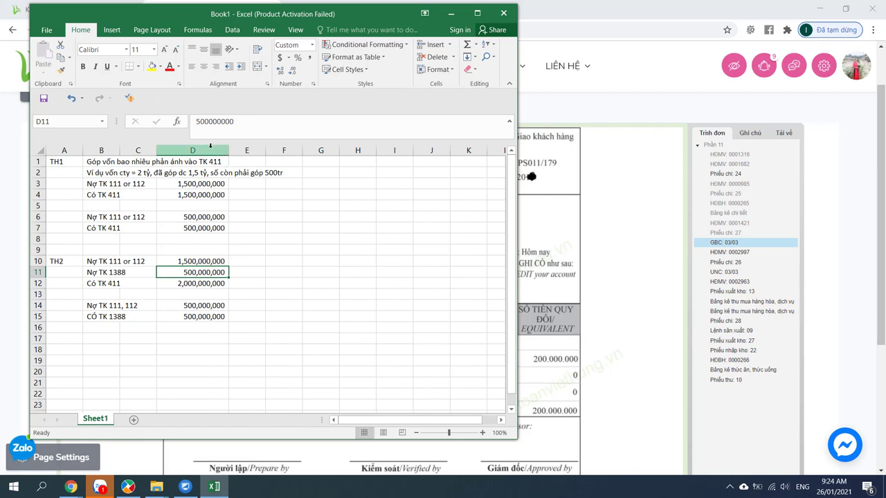
click(57, 162)
click(65, 261)
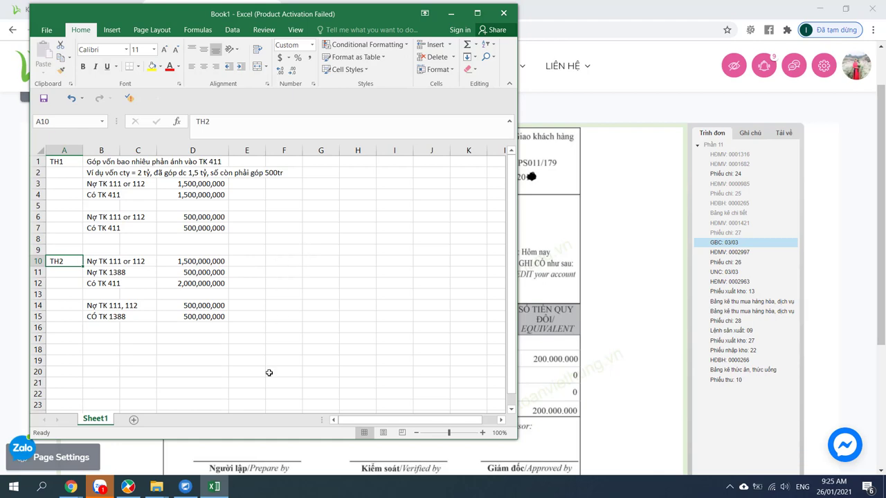
Switch to MISA SME.NET to check the debit balance of account 1388, and return to the Excel example
click(128, 487)
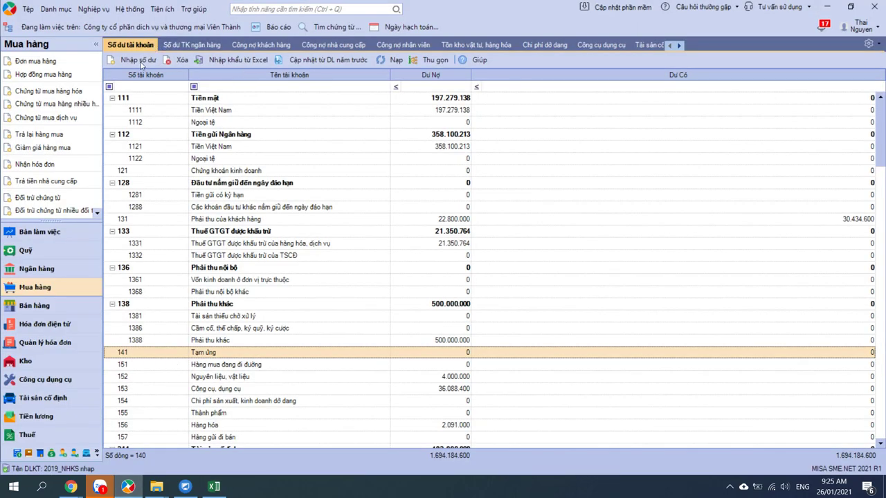
click(462, 341)
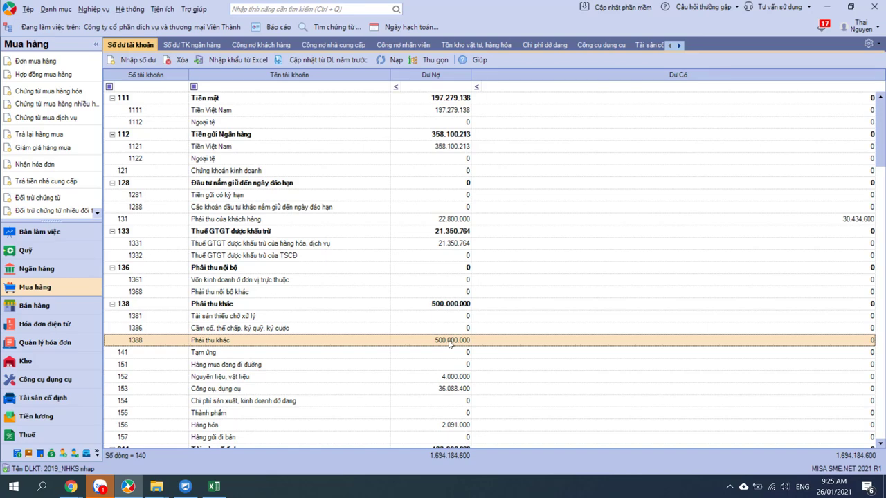
key(alt+Tab)
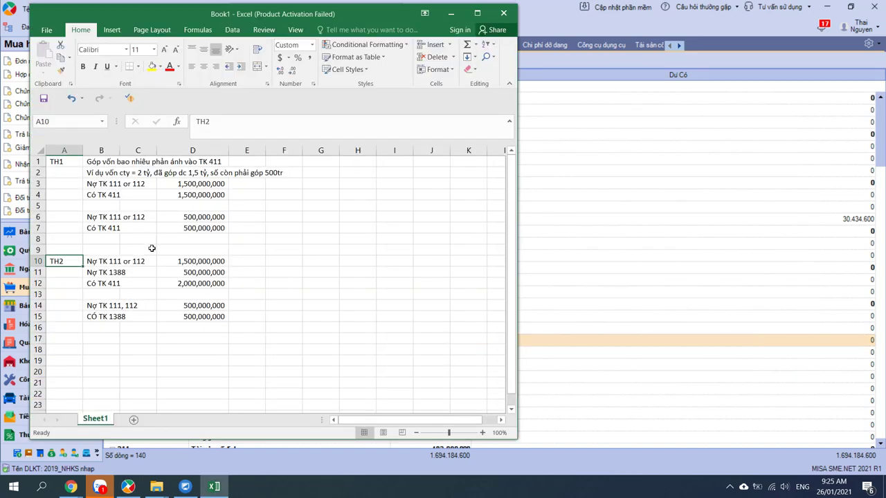
Review the Maritime Bank credit advice in Chrome and compare it with the "CÓ TK 1388" line in the Excel example
mouse_move(76, 487)
click(178, 443)
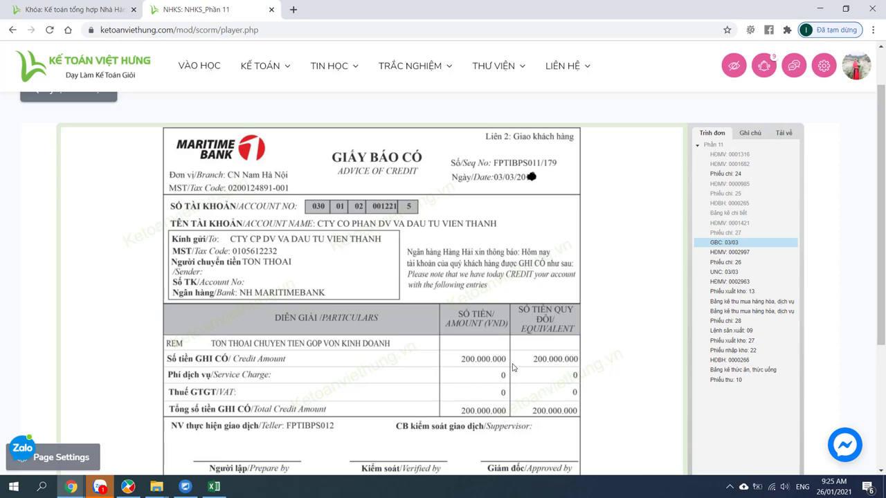
key(alt+Tab)
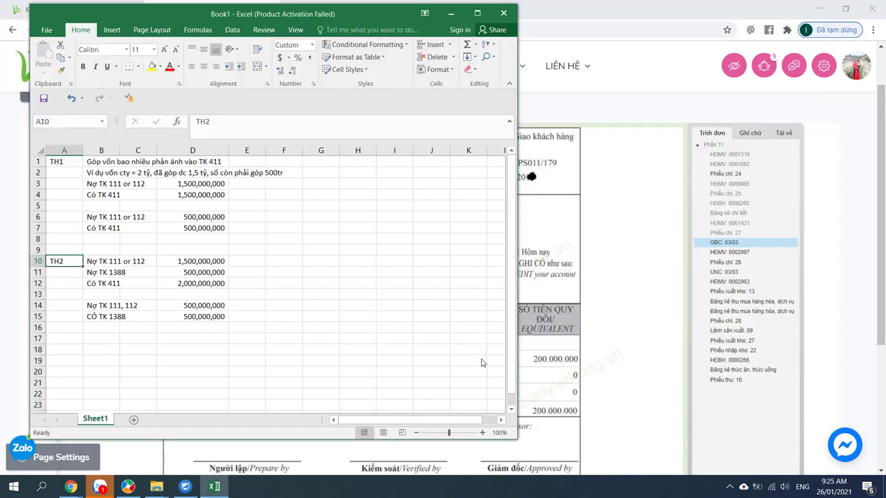
click(108, 315)
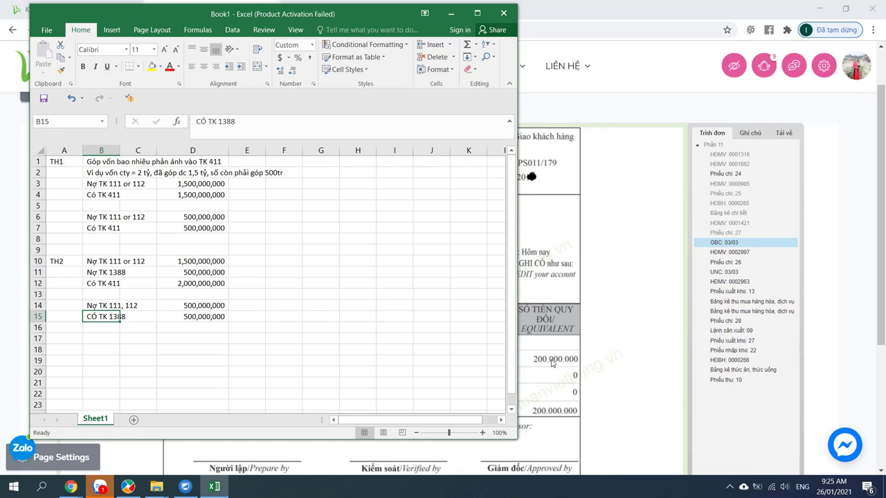
Start a new Thu tiền deposit receipt under Ngân hàng in MISA SME.NET, checking the payer on the credit advice in Chrome
key(alt+Tab)
click(49, 270)
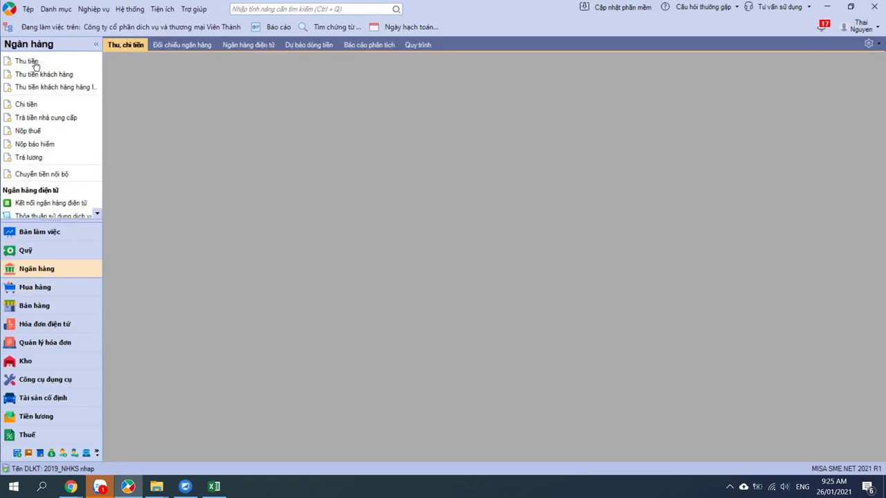
click(34, 62)
click(349, 135)
key(alt+Tab)
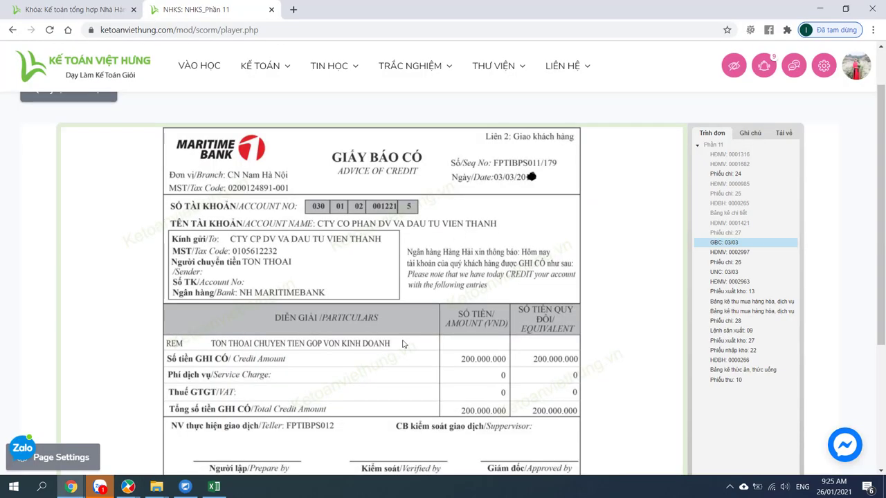
key(alt+Tab)
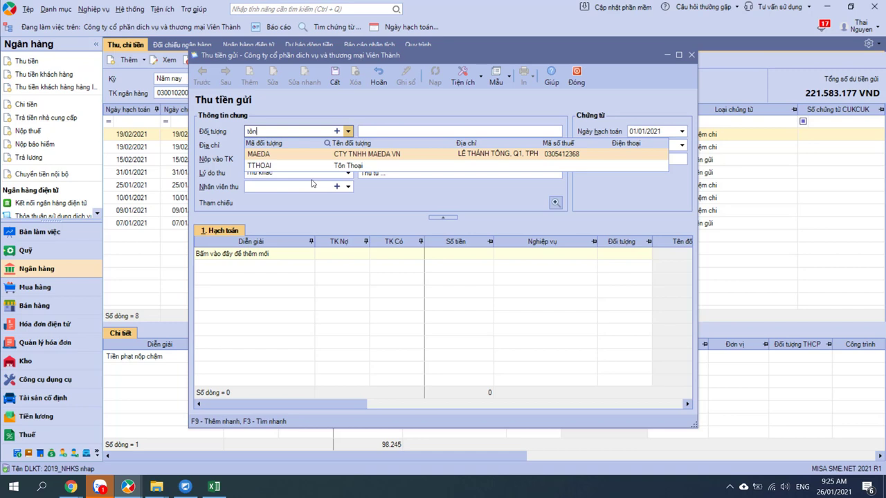
Select the contributor named on the credit advice as the receipt's Đối tượng, keeping the default bank account and the reason type Thu khác
key(Down)
key(Return)
key(Tab)
key(Return)
key(Tab)
key(Tab)
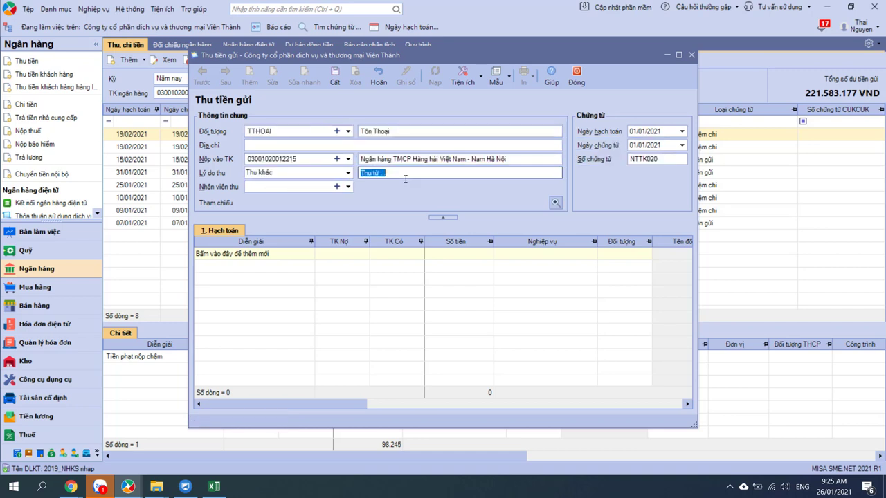
Enter the reason "Góp vốn kinh doanh" and set the accounting and document dates to 03/03/2021
text(Gops)
text( voons kinh doanh)
key(Tab)
text(0)
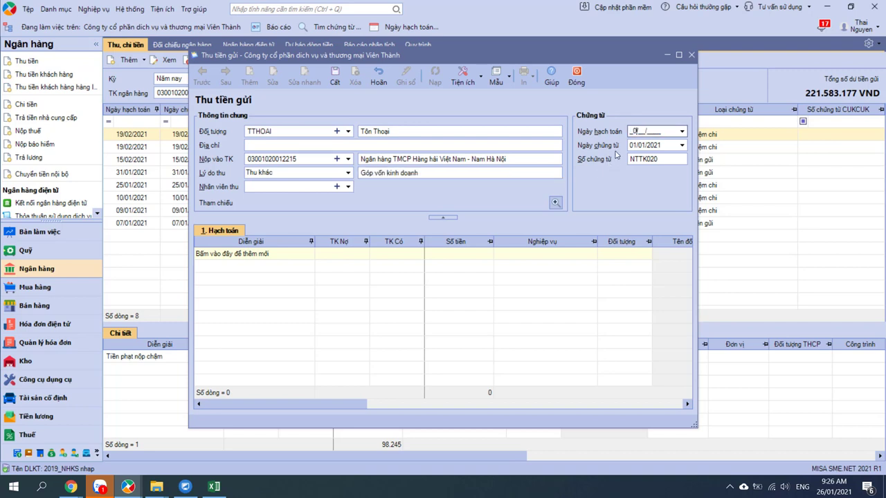
text(3/03/2021)
key(Tab)
key(Tab)
key(Tab)
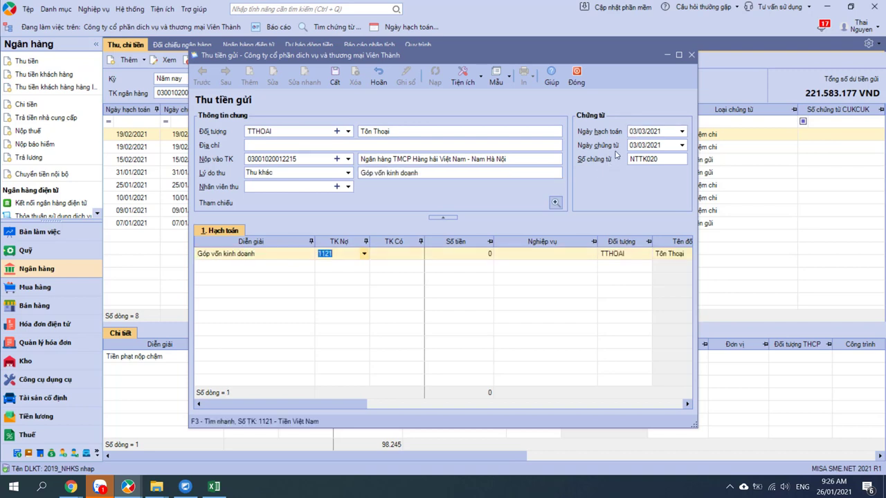
Complete the accounting line with credit account 1388 and the amount 200.000.000 from the credit advice, and save the receipt
key(Tab)
text(1388)
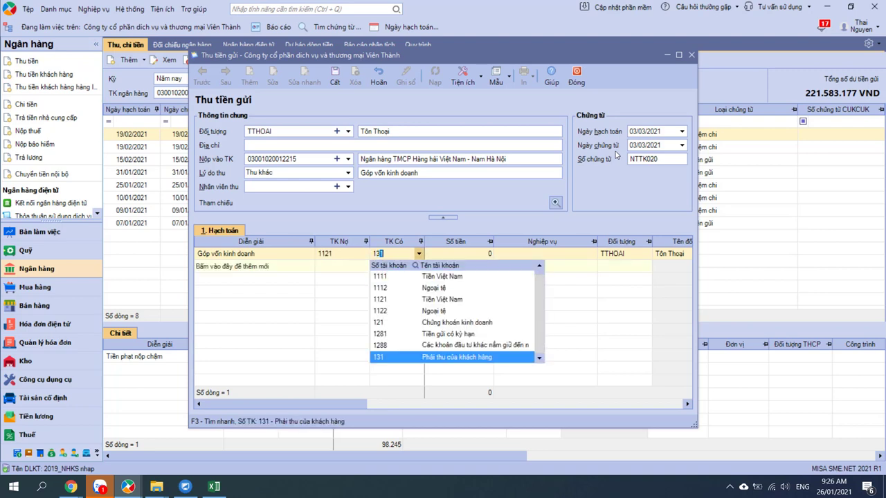
key(Tab)
text(20000000)
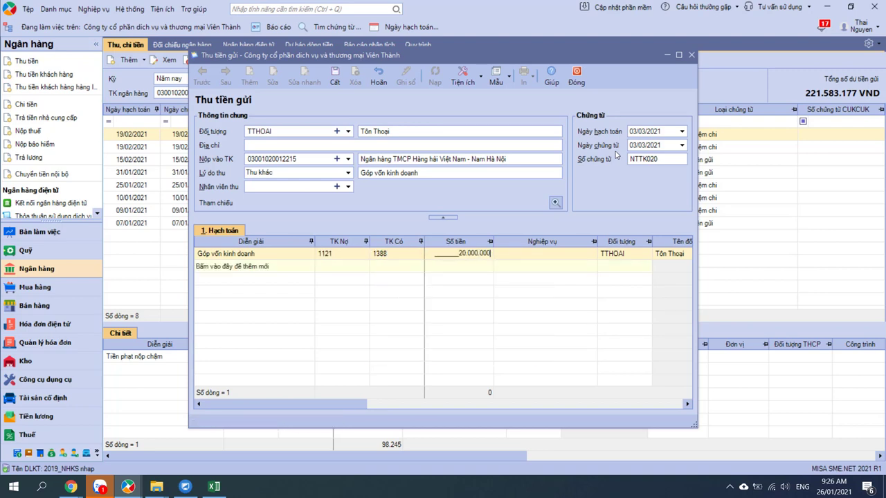
key(alt+Tab)
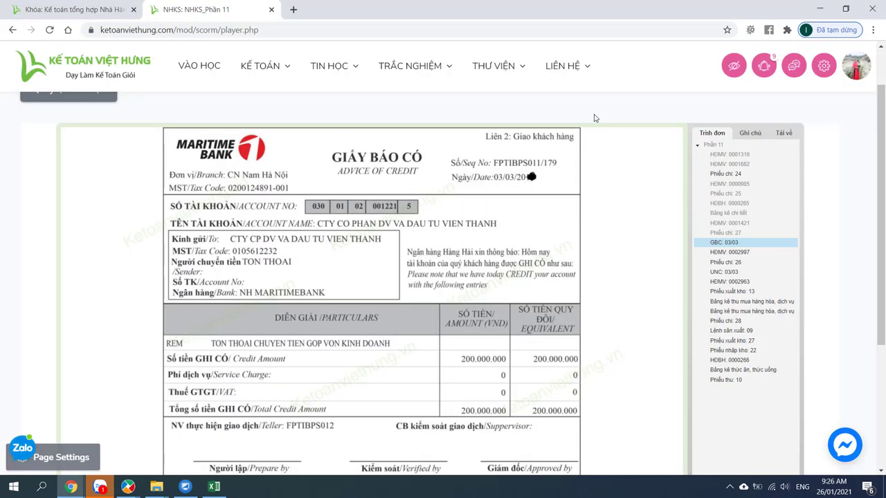
key(alt+Tab)
click(471, 255)
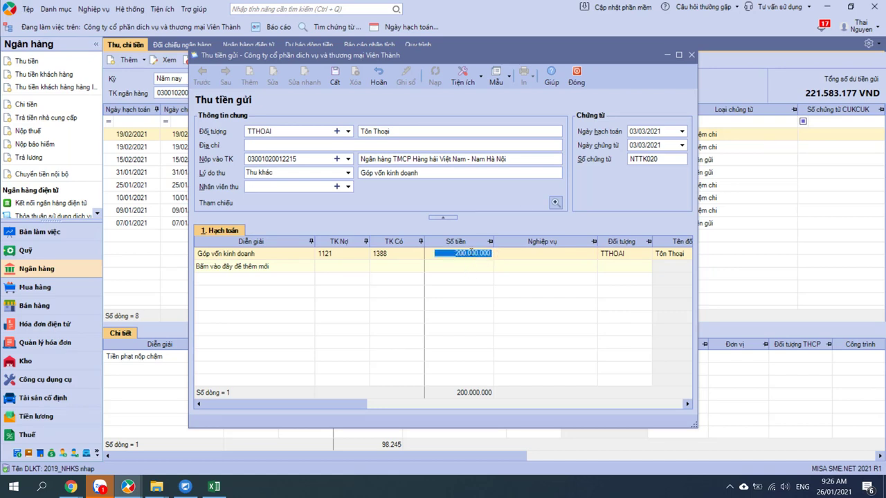
click(334, 76)
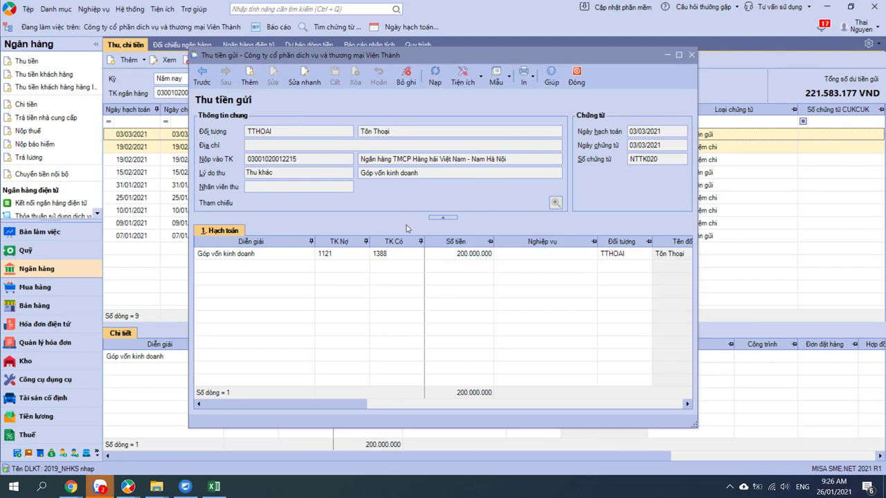
Review the credit account on the saved receipt, close the receipt and switch back to the credit advice in Chrome
click(400, 261)
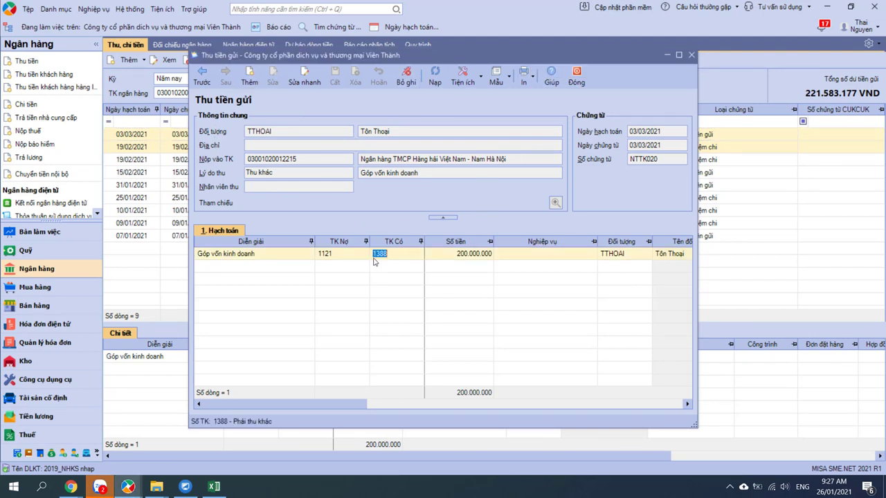
click(401, 256)
drag(402, 256, 356, 258)
click(578, 78)
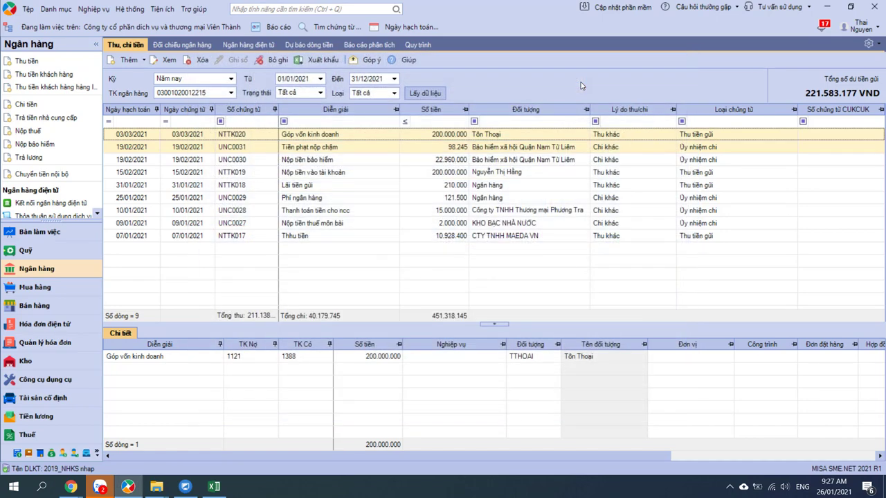
key(alt+Tab)
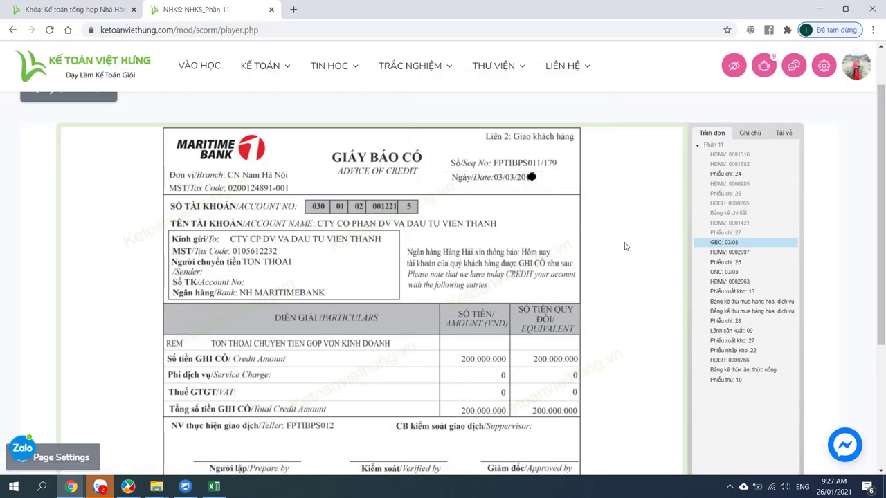